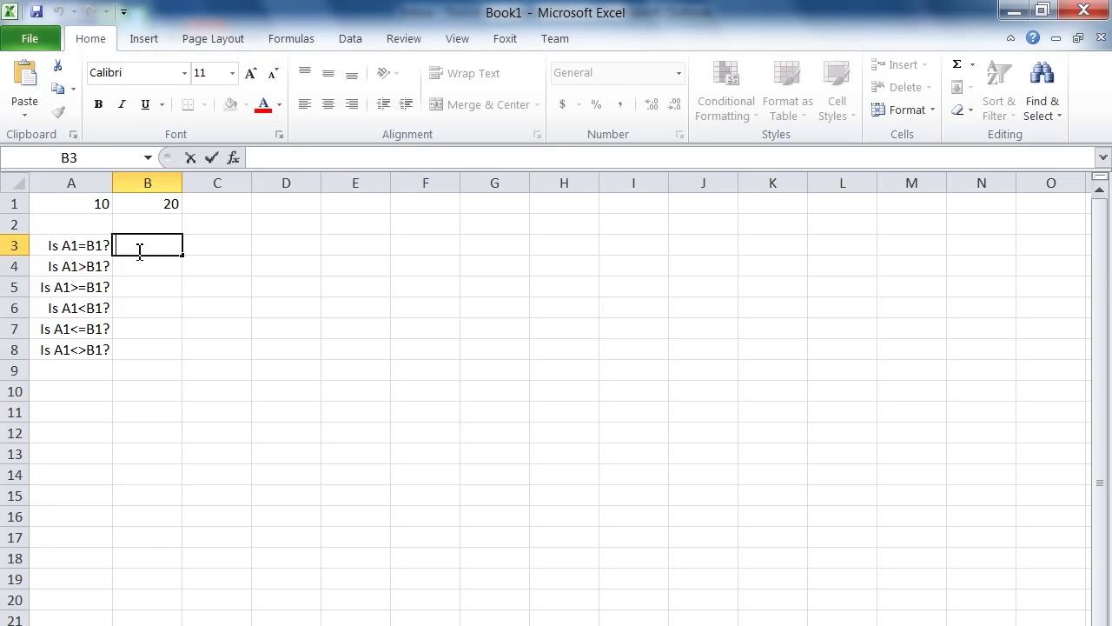
left_click(198, 249)
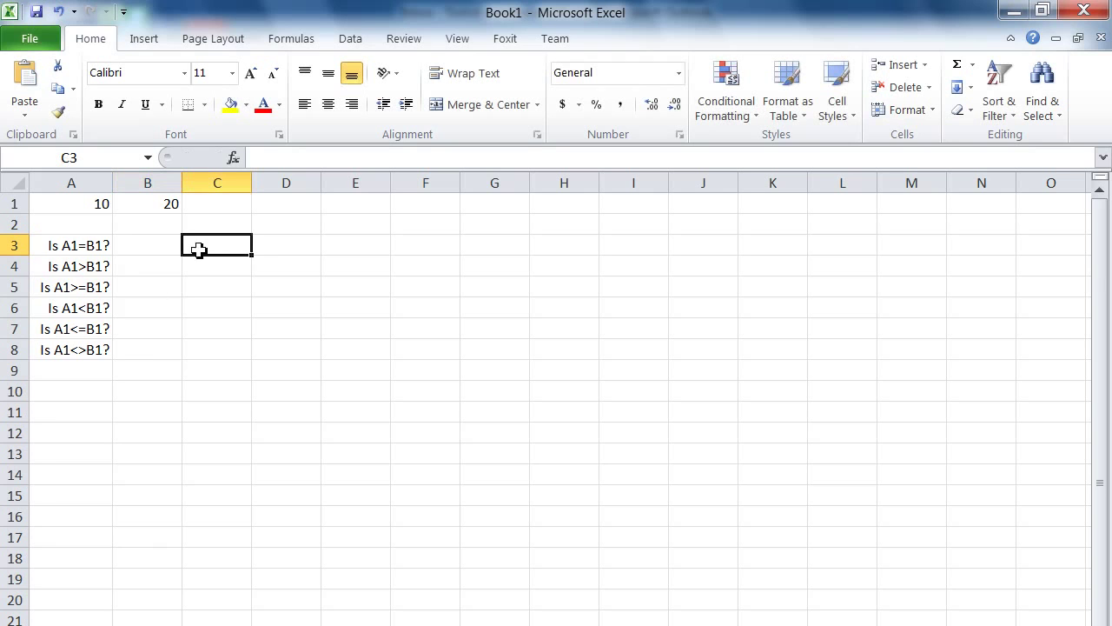
left_click(138, 248)
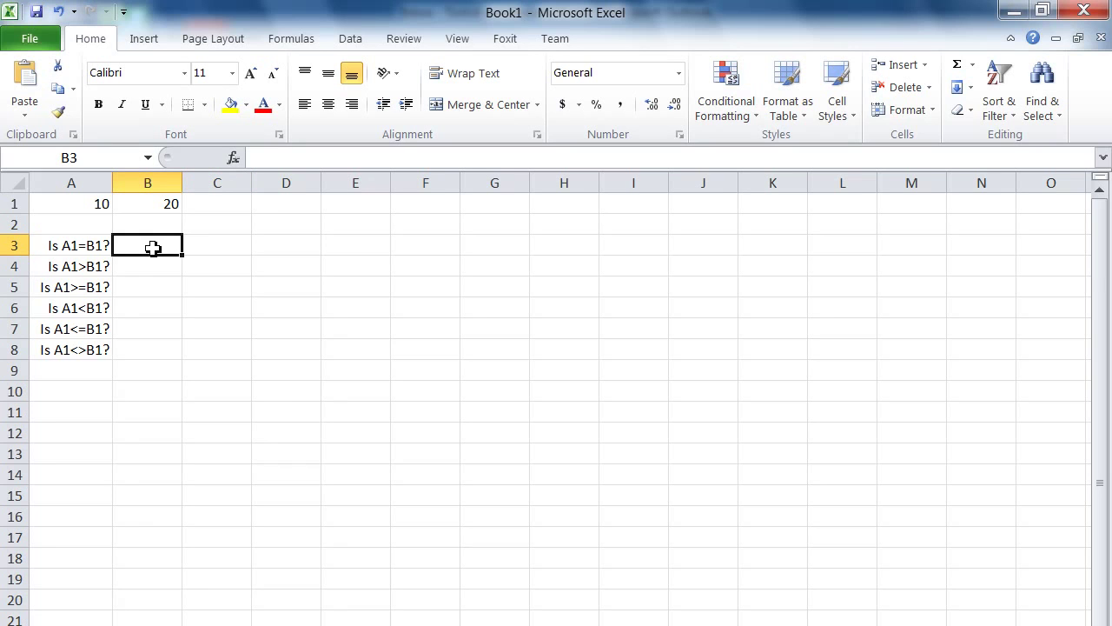
left_click(98, 208)
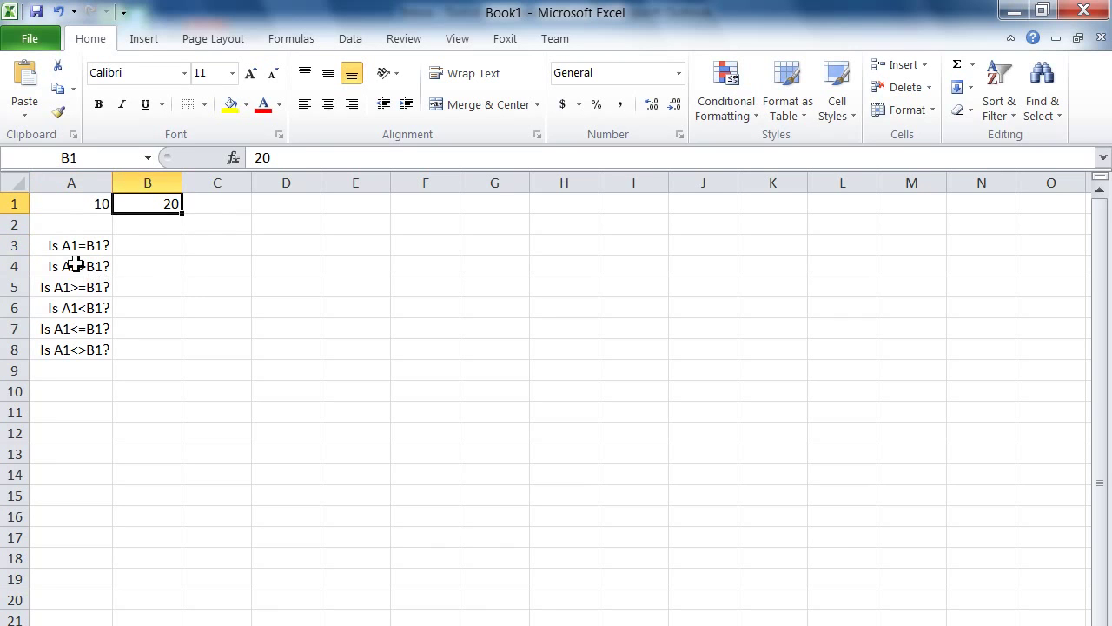
left_click_drag(81, 243, 80, 345)
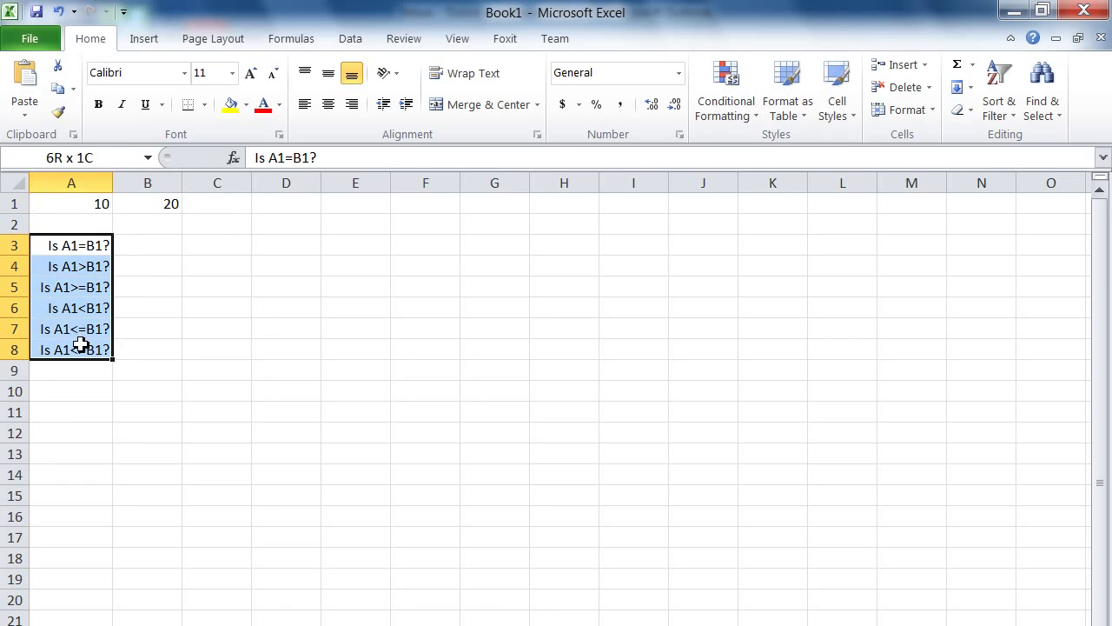
Enter A1=B1 without a leading equals sign in cell B3, beside "Is A1=B1?".
left_click(153, 246)
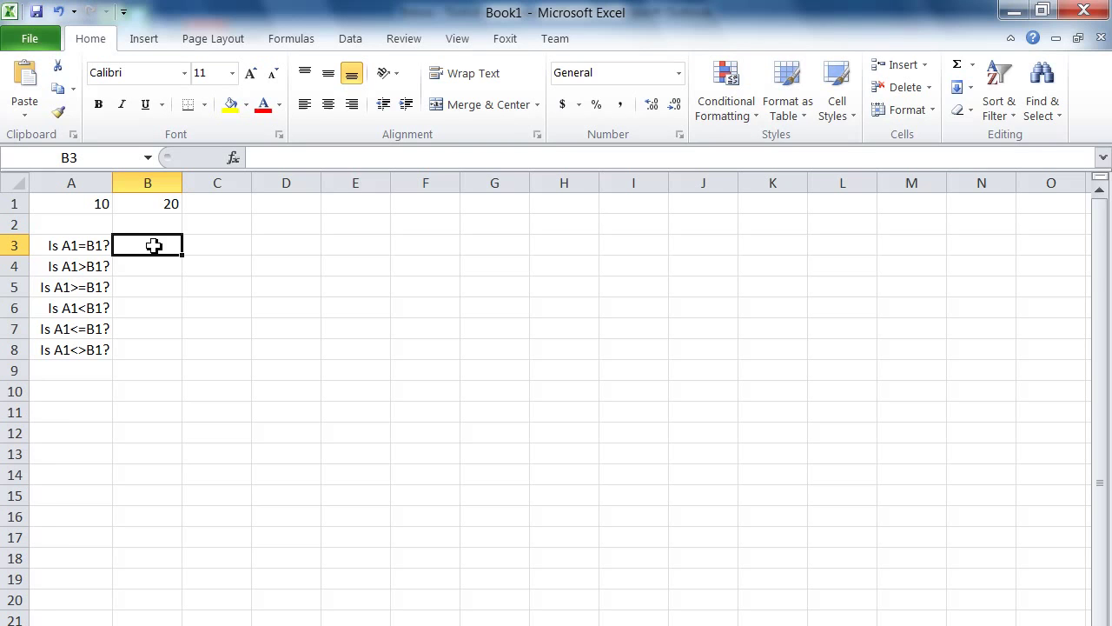
type("A1=B1")
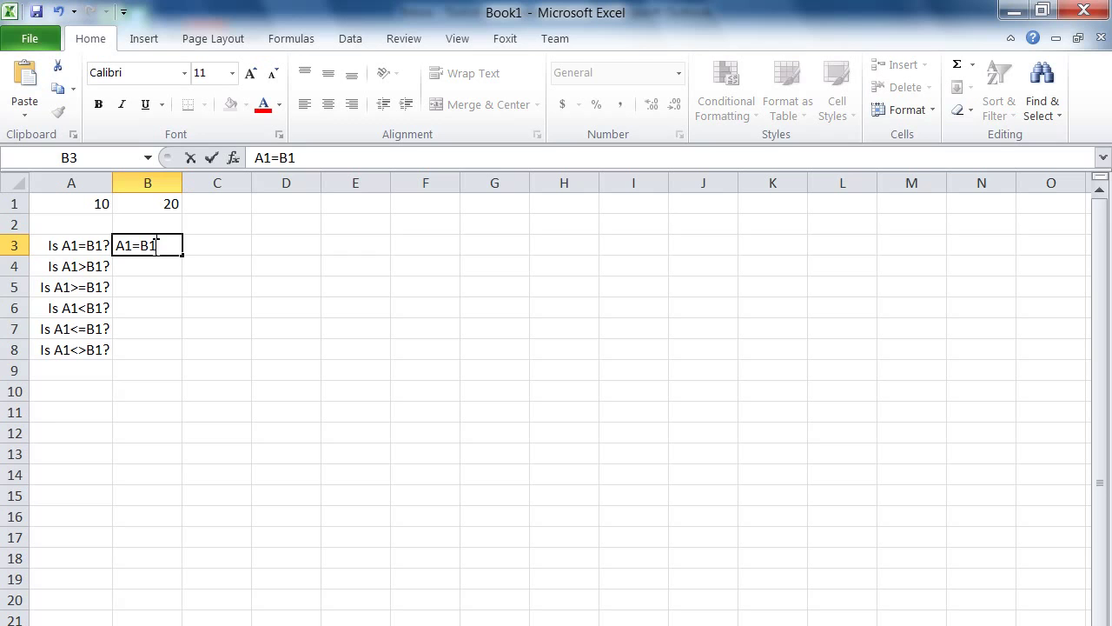
key("Return")
Turn the text in cell B3 into the formula =A1=B1 by adding a leading equals sign.
left_click(153, 246)
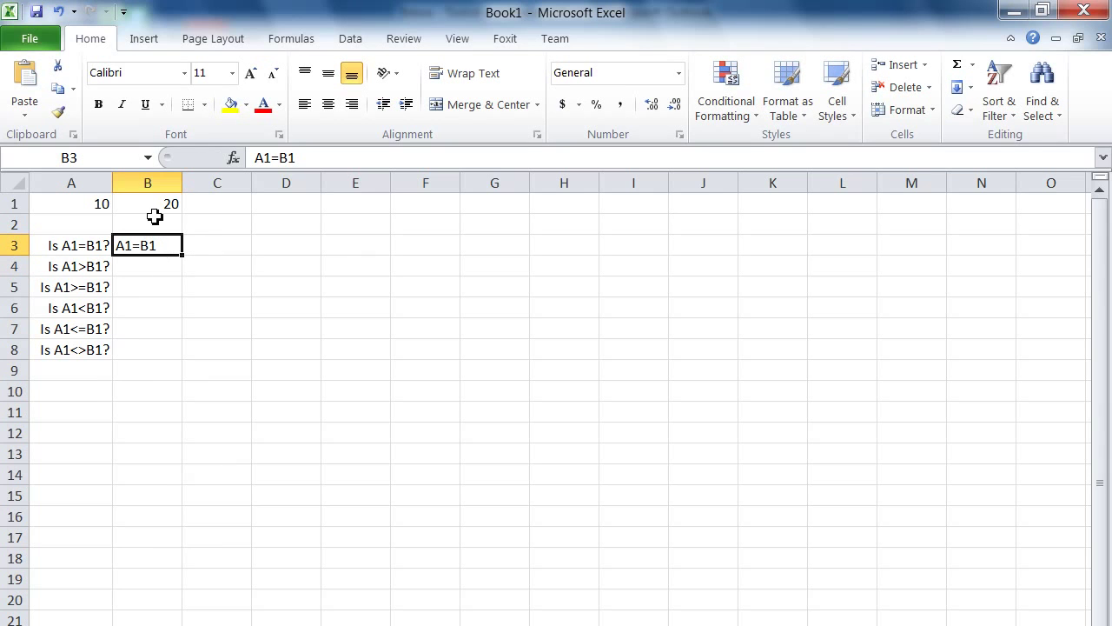
left_click(255, 158)
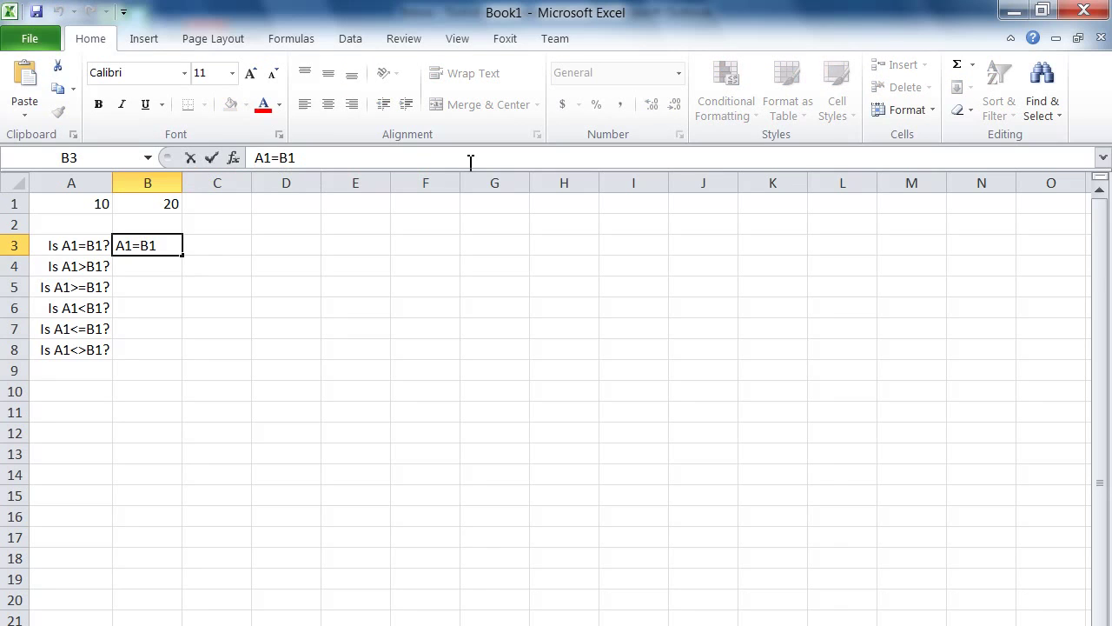
type("=")
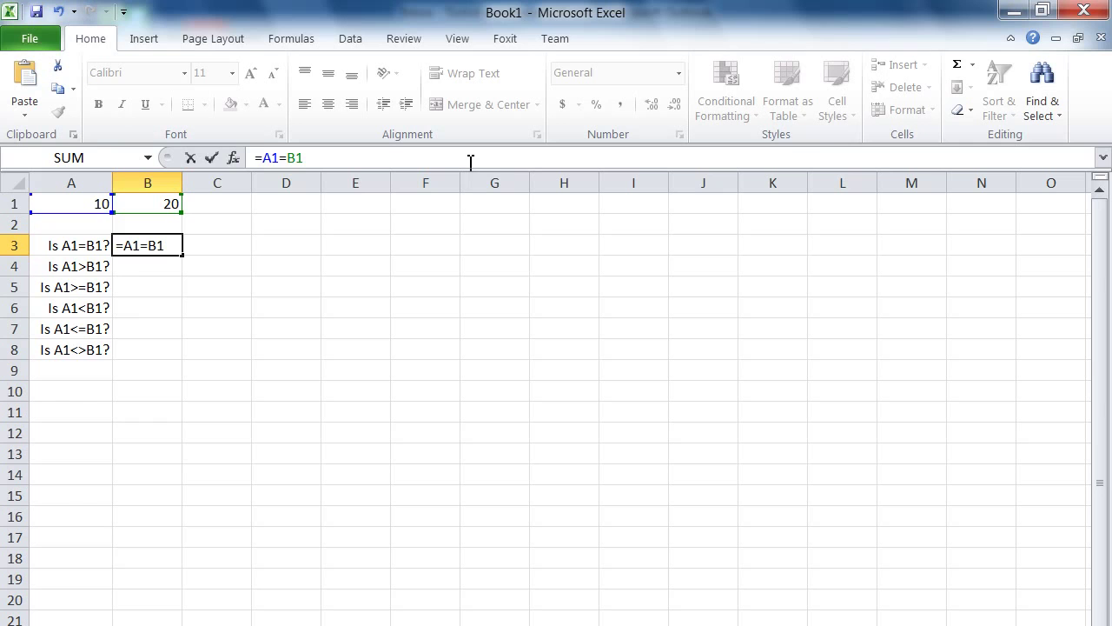
key("Return")
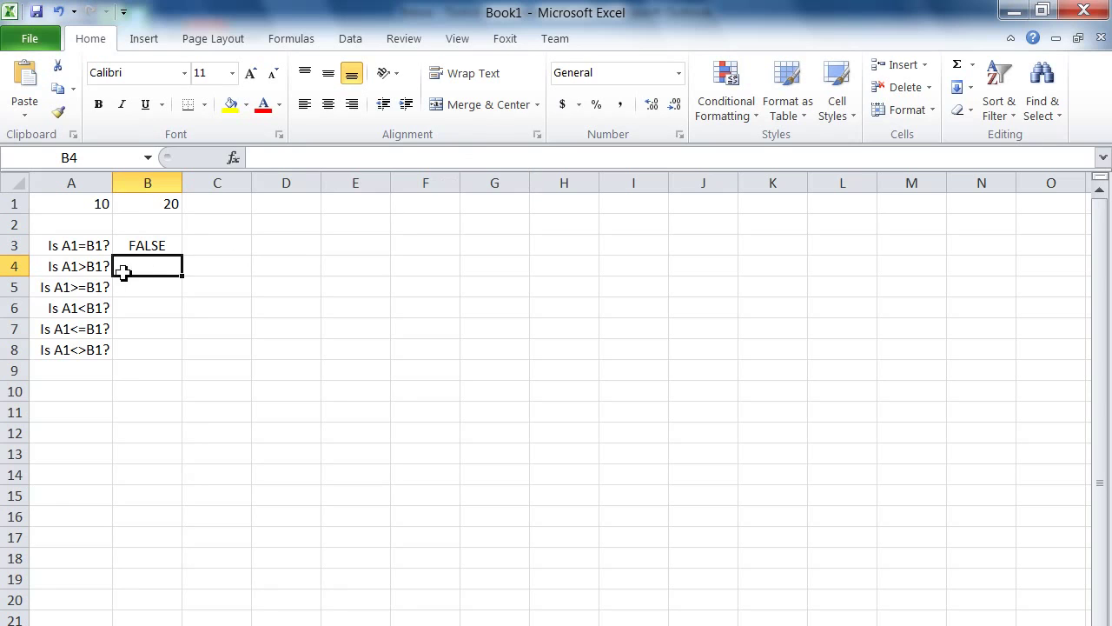
left_click(142, 245)
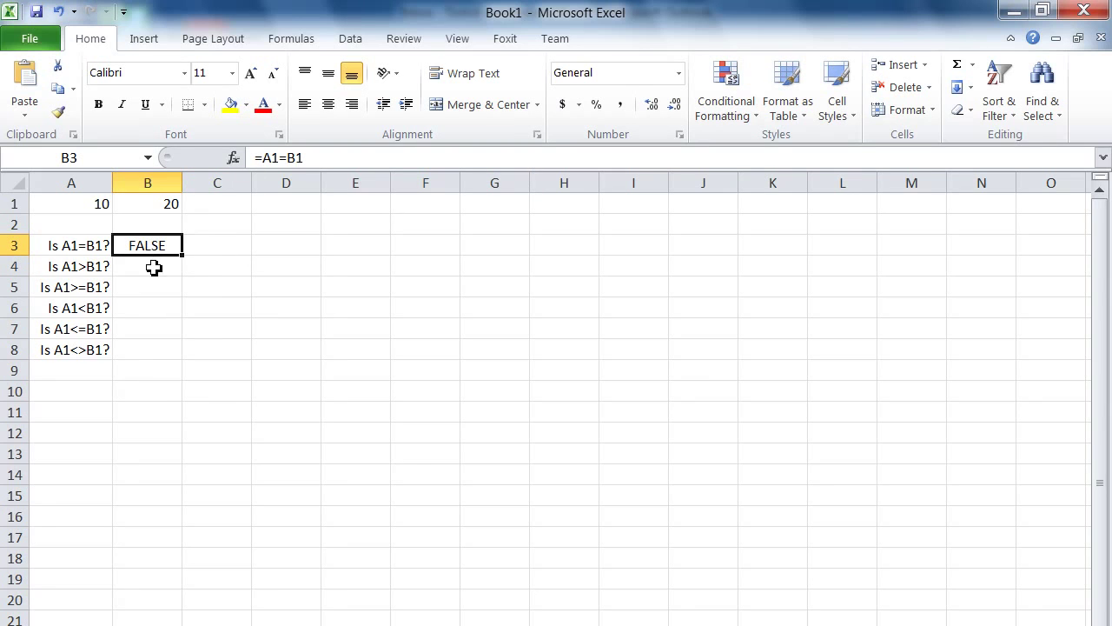
Enter the comparison formulas =A1>B1 in cell B4 and =A1>=B1 in cell B5.
left_click(153, 268)
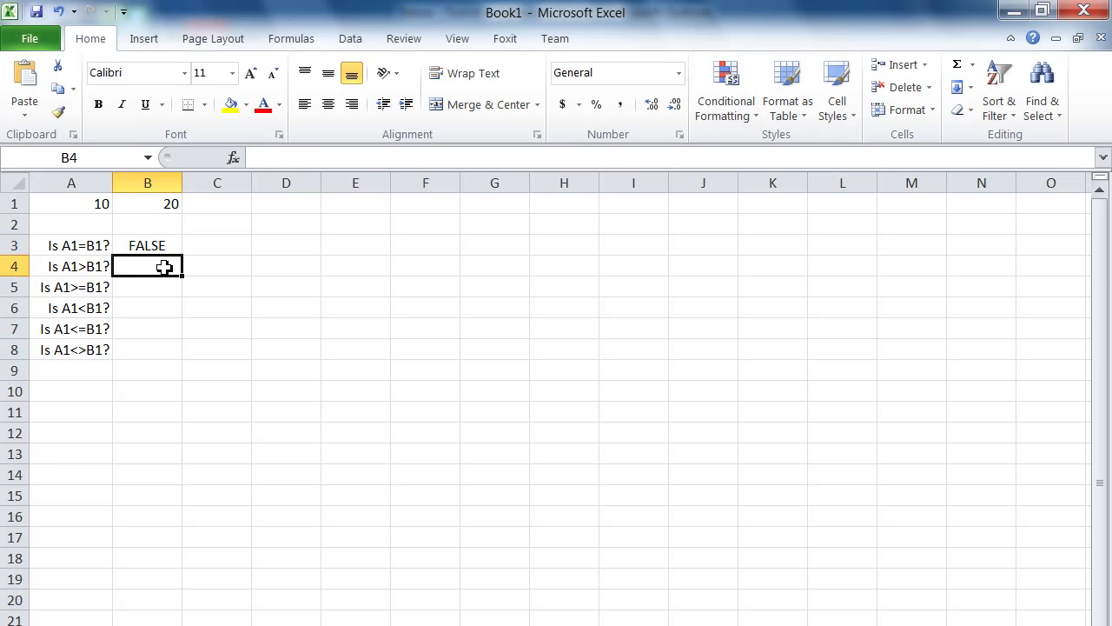
type("=A")
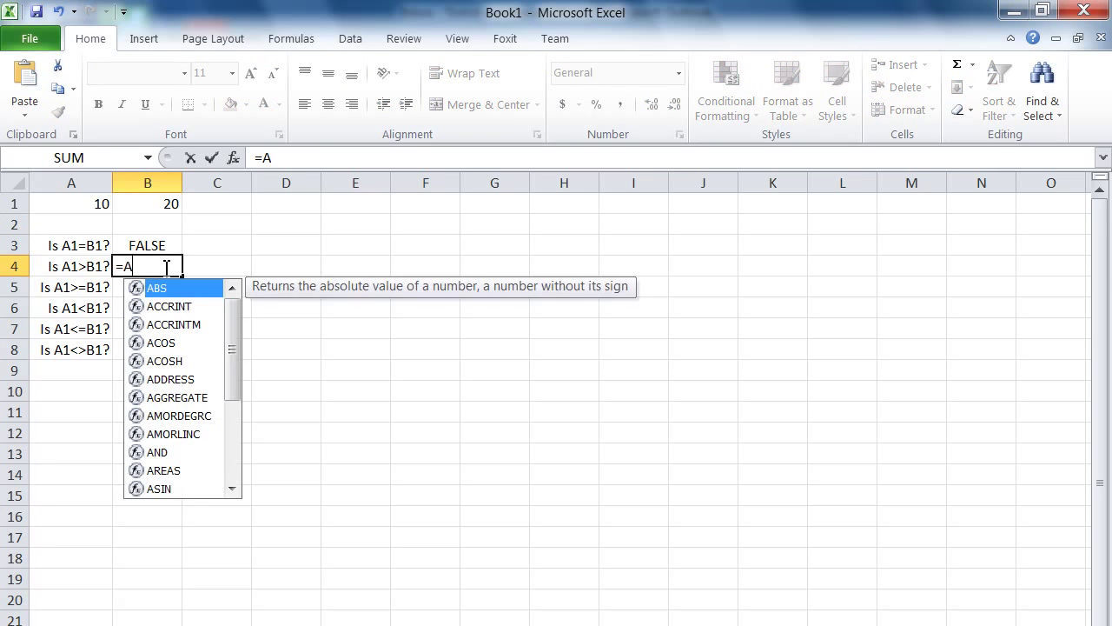
type("1>B1")
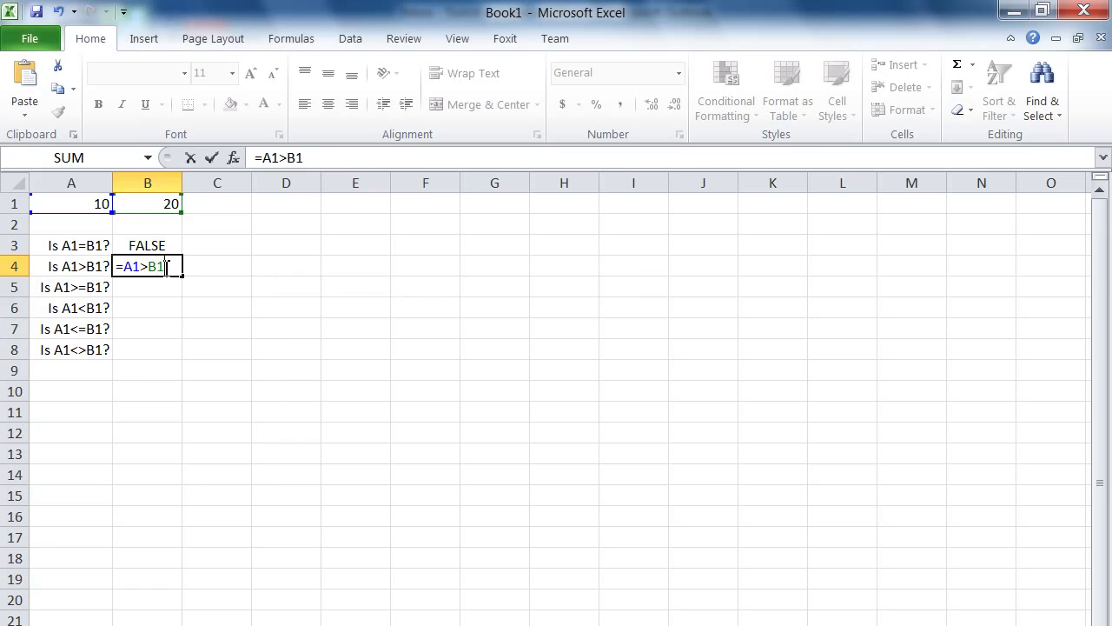
key("Return")
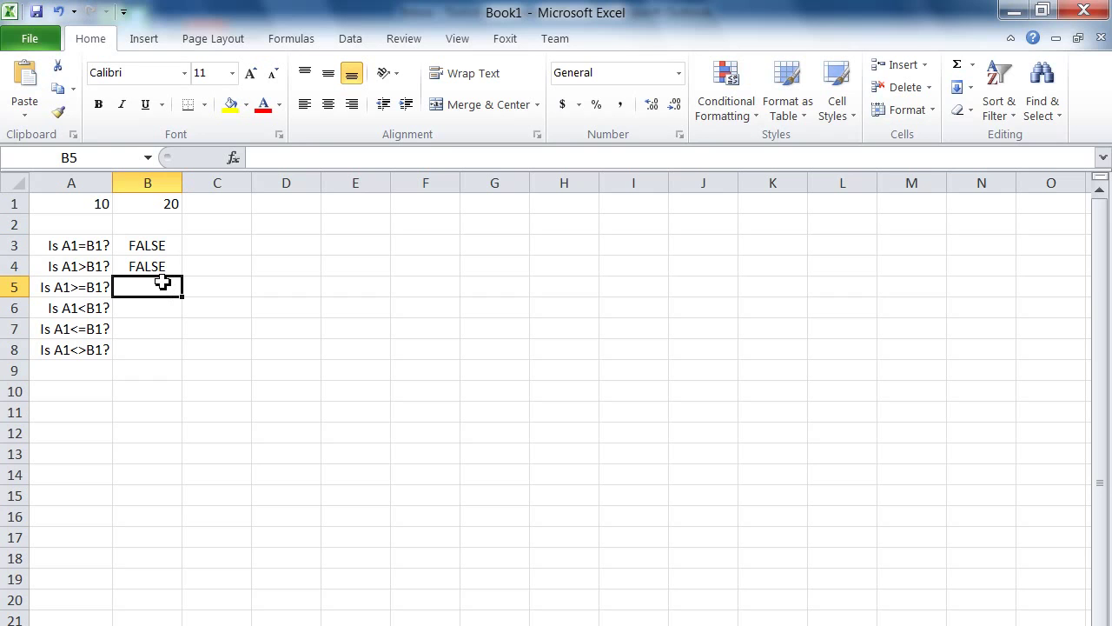
type("=A")
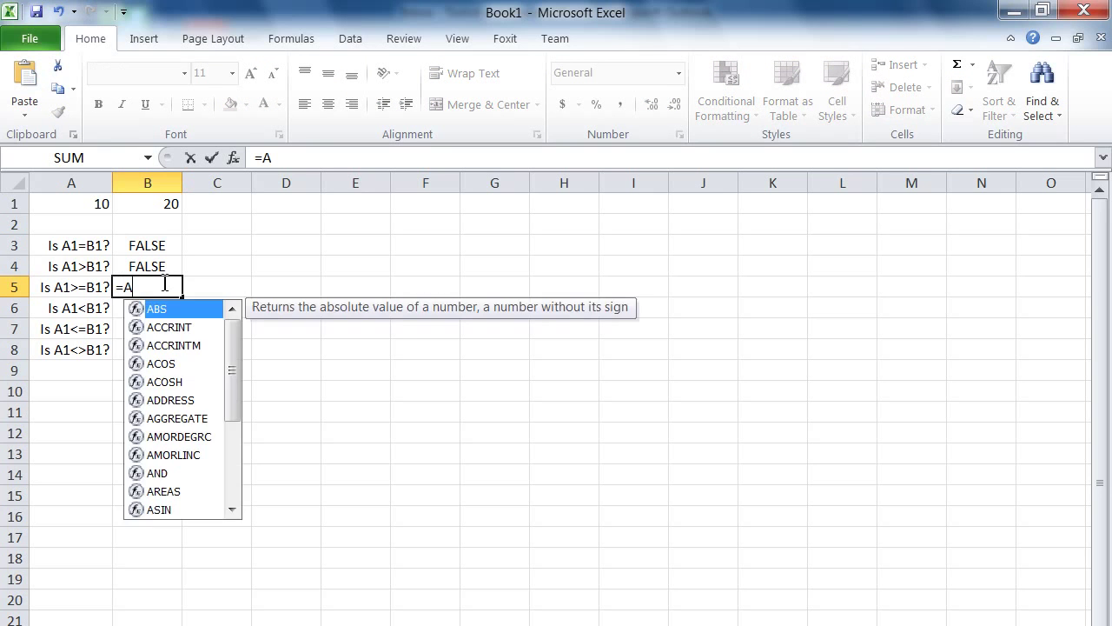
type("1>=B1")
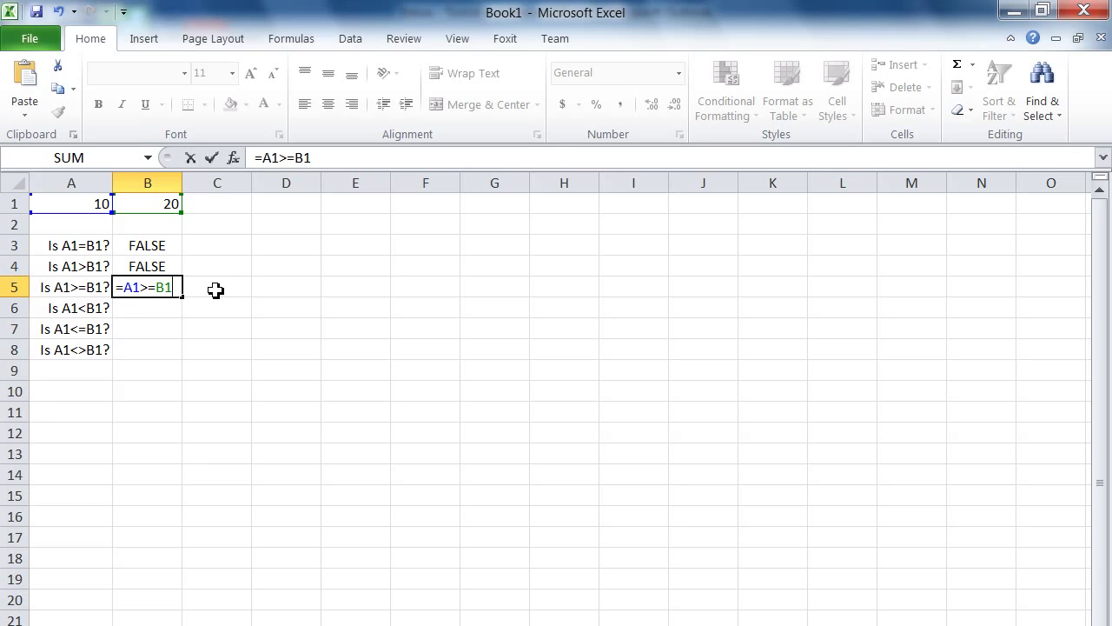
key("Return")
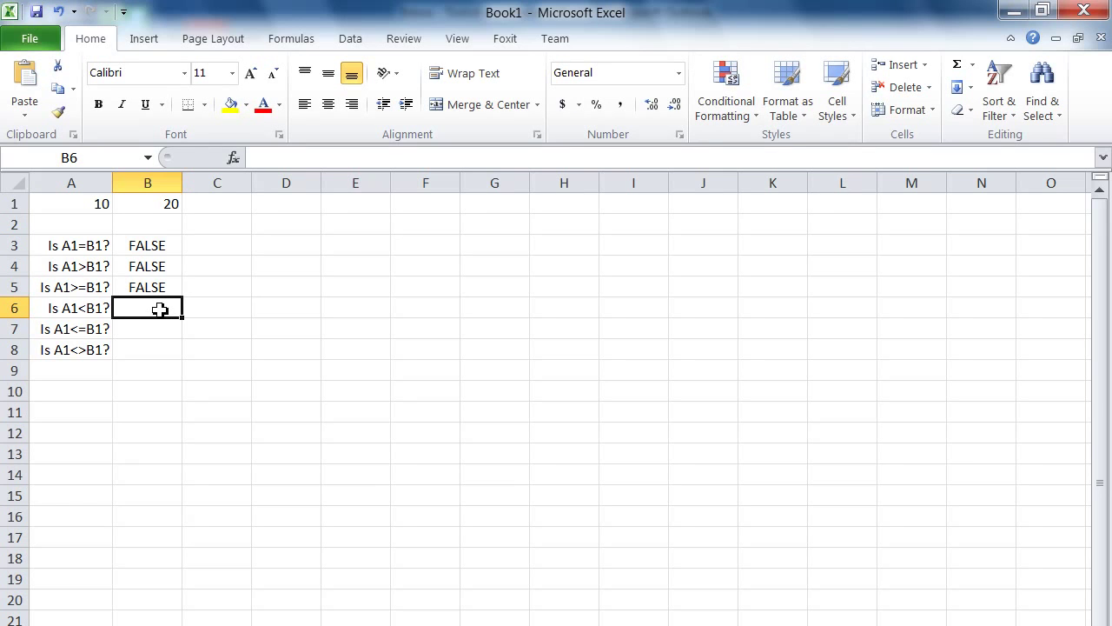
Enter the comparison formulas =A1<B1 in cell B6 and =A1<=B1 in cell B7.
type("=")
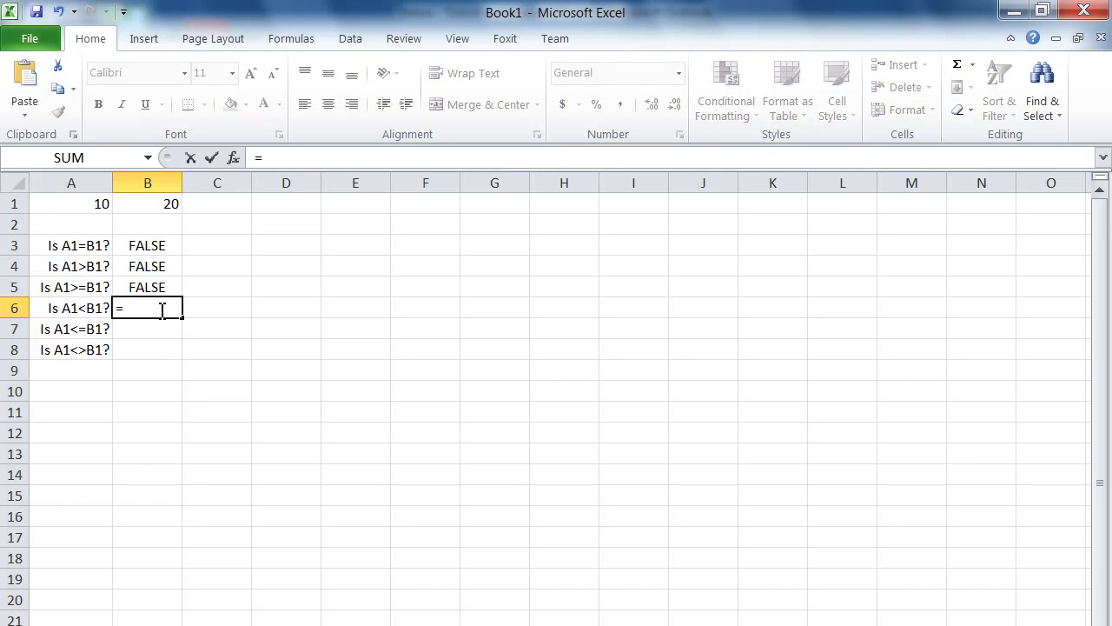
type("A1<B")
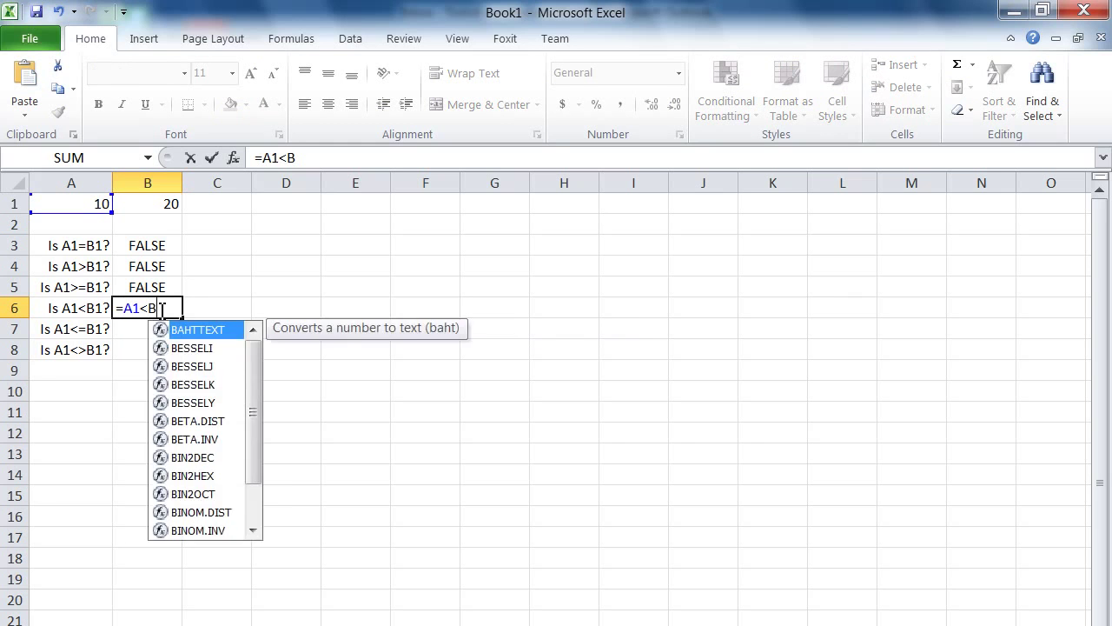
type("1")
key("Return")
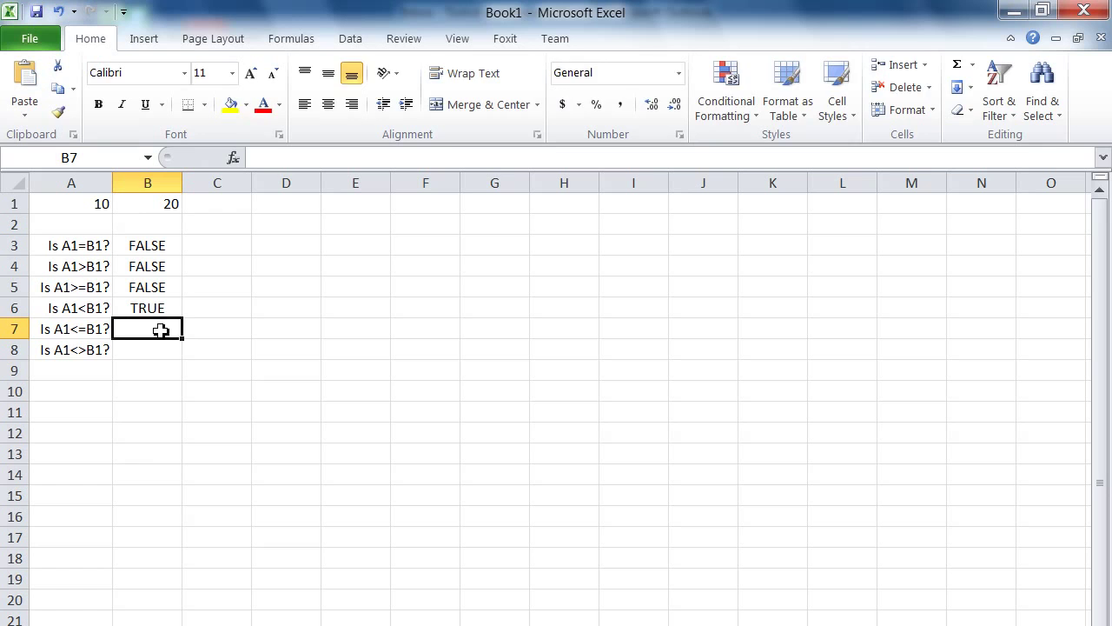
type("a")
key("BackSpace")
type("=A1")
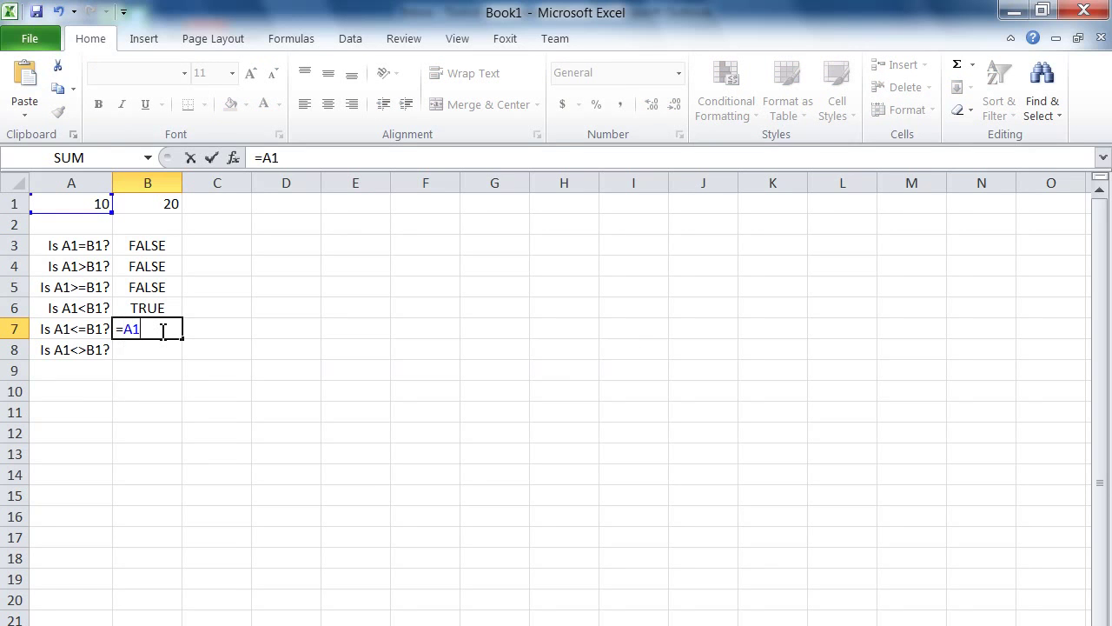
type("<=B1")
key("Return")
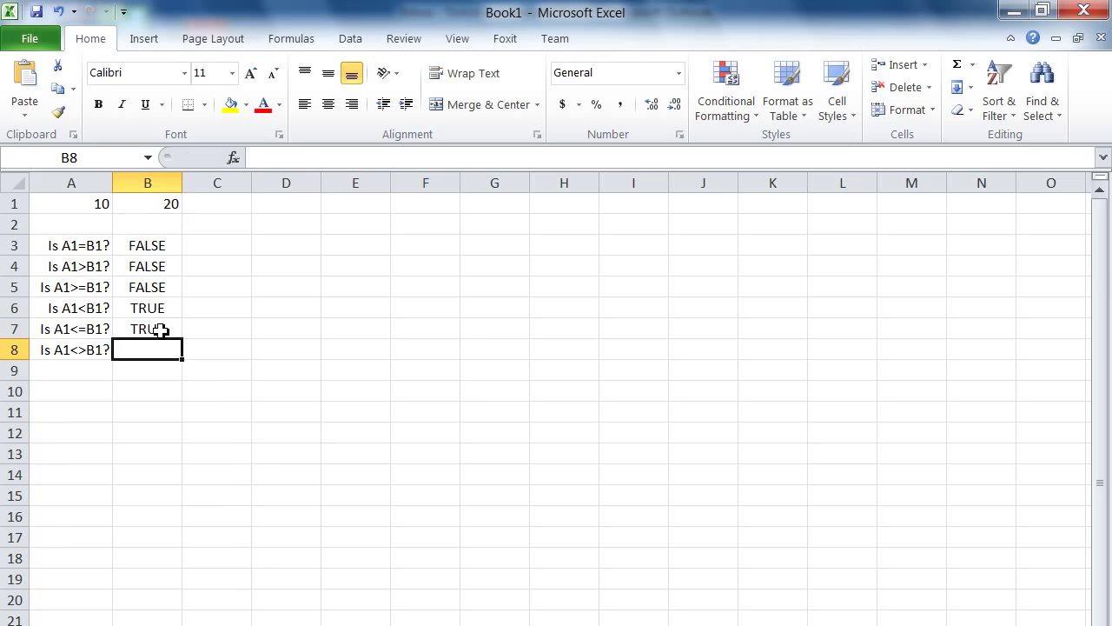
Enter the not-equal comparison formula =A1<>B1 in cell B8.
type("=A1")
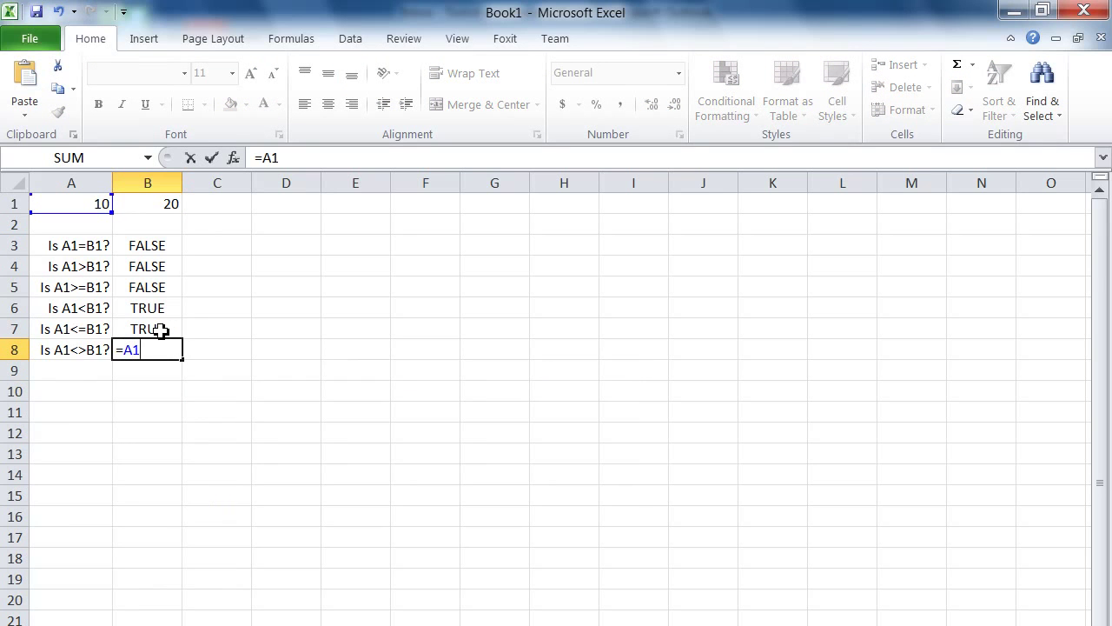
type("<>B1")
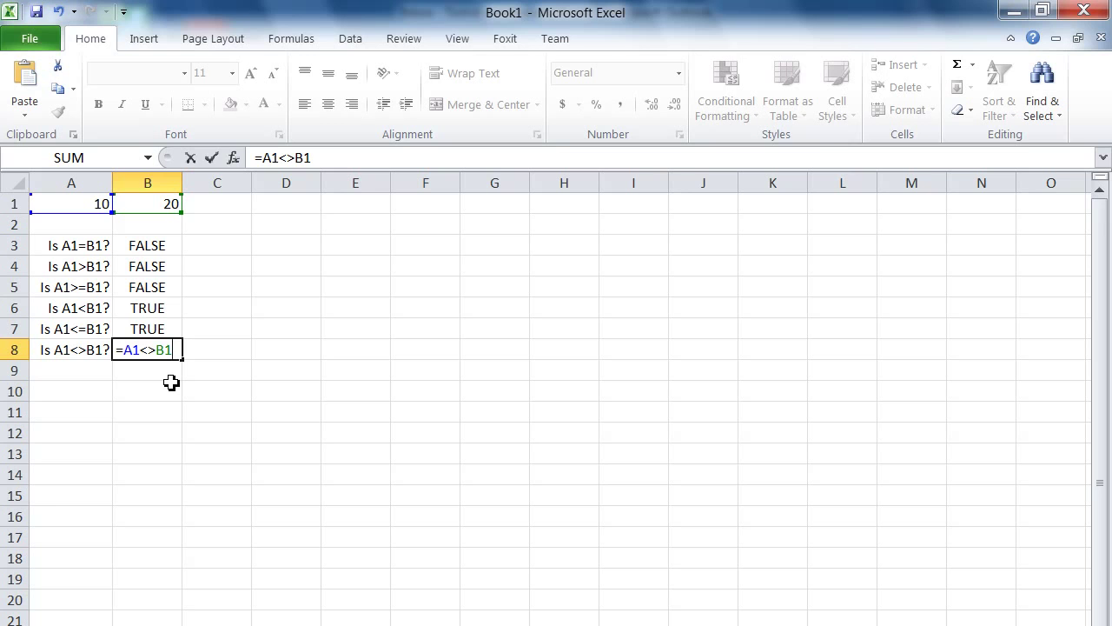
key("Return")
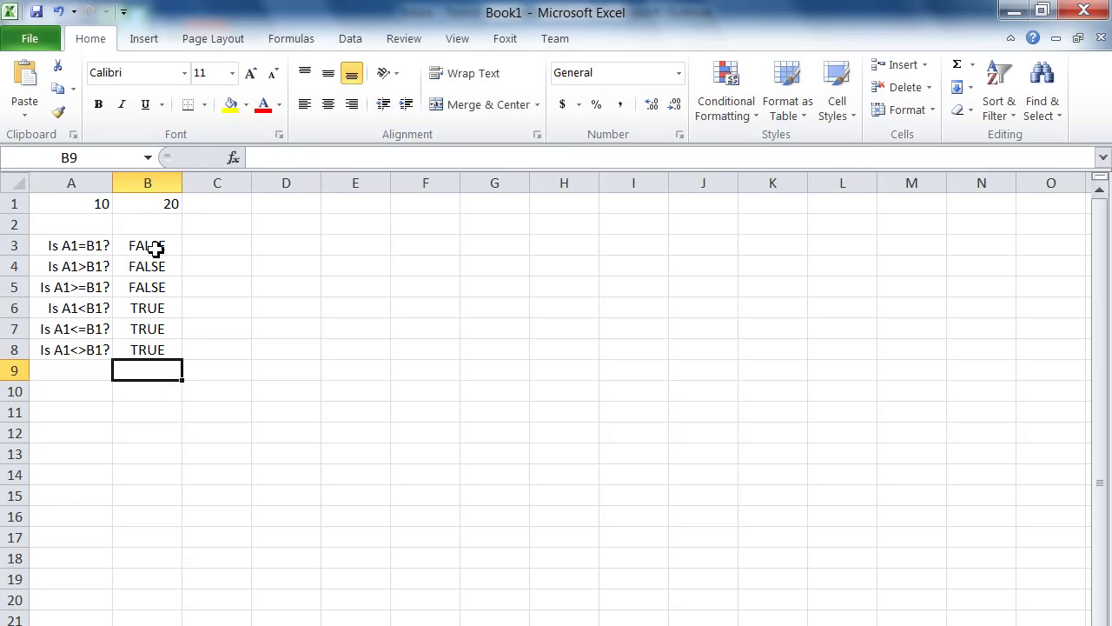
Widen column B to roughly twice its width.
left_click_drag(154, 248, 151, 347)
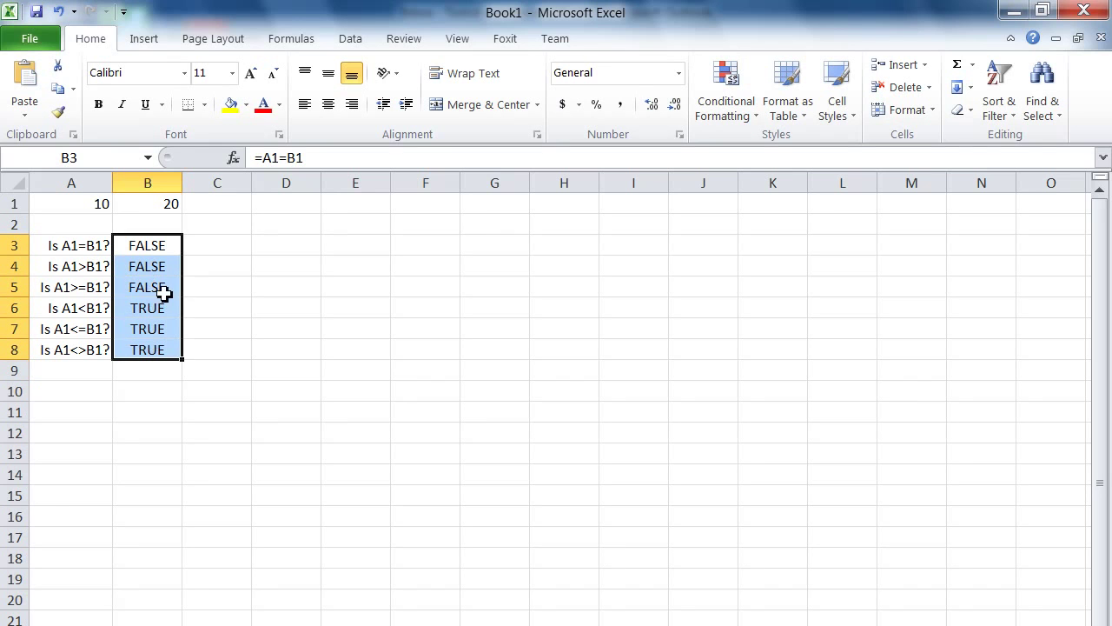
left_click_drag(182, 182, 266, 193)
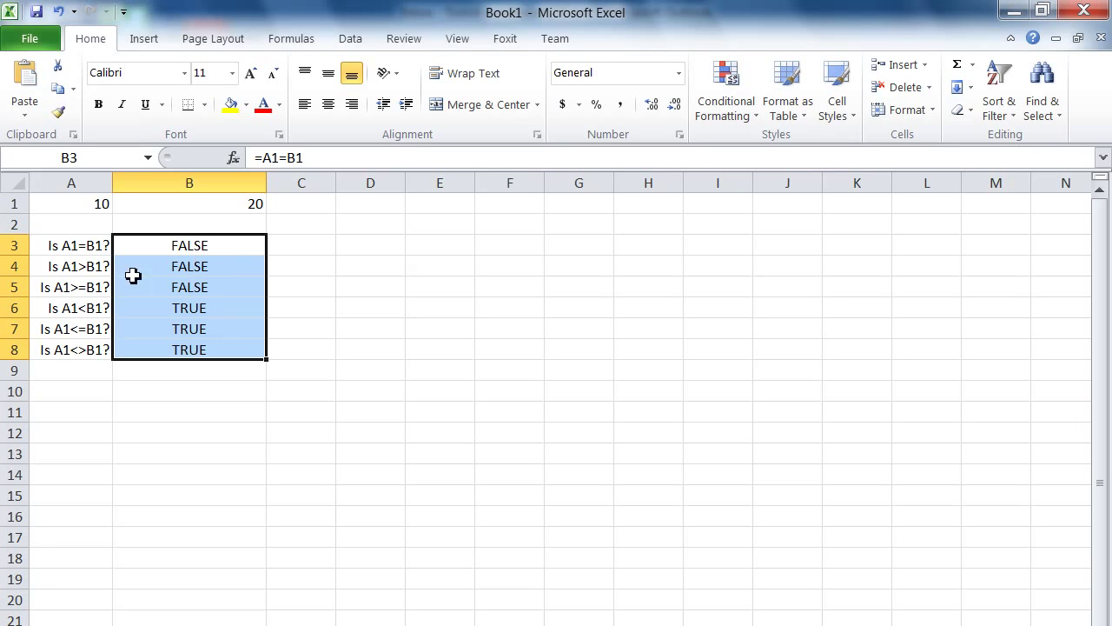
left_click_drag(92, 245, 94, 348)
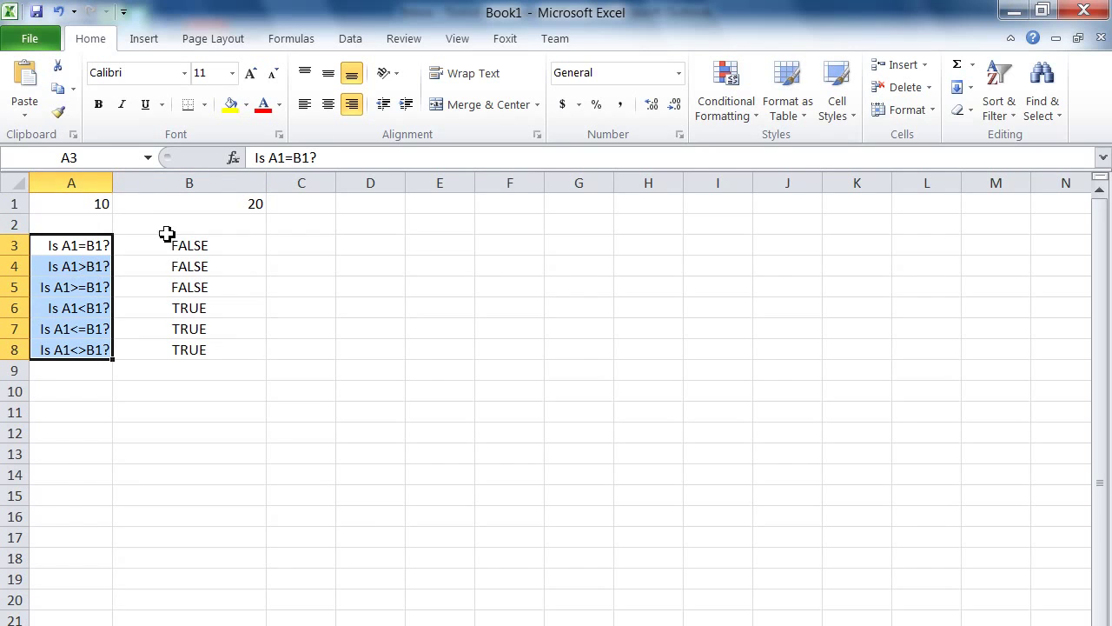
left_click_drag(99, 206, 221, 208)
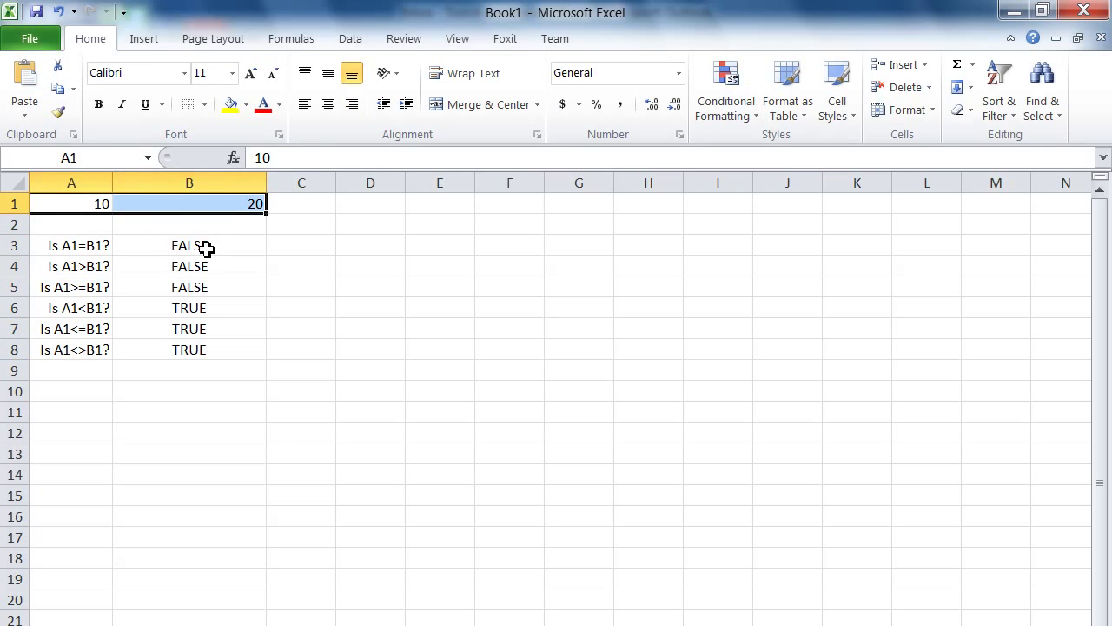
left_click(206, 250)
left_click_drag(206, 250, 205, 355)
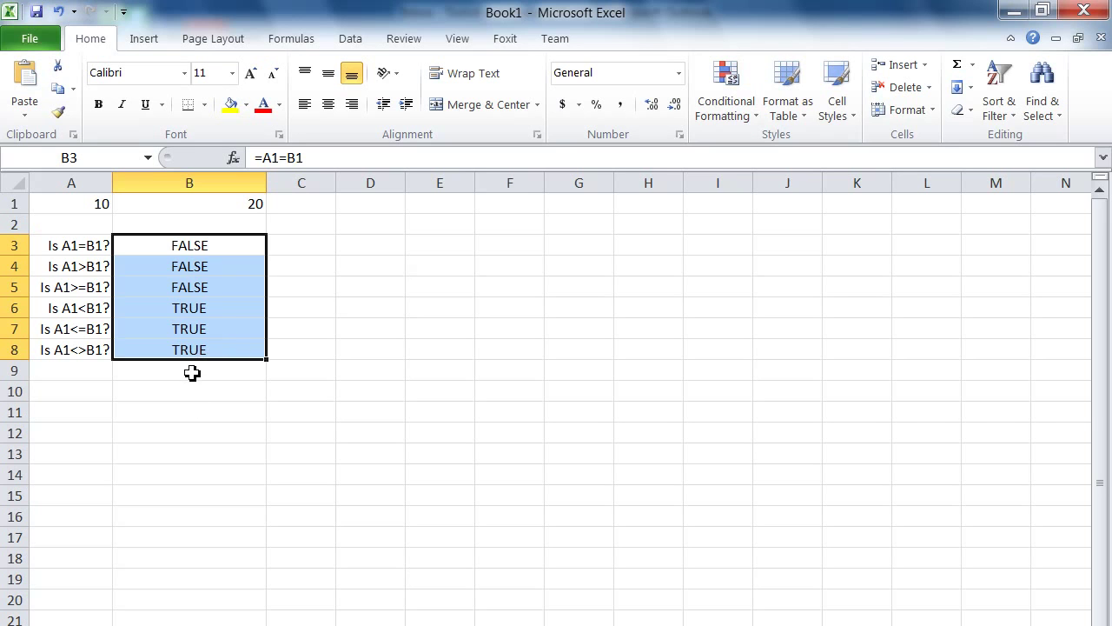
Enter false as a logical value in cell B9, below the comparison formulas.
left_click(208, 374)
type("fala")
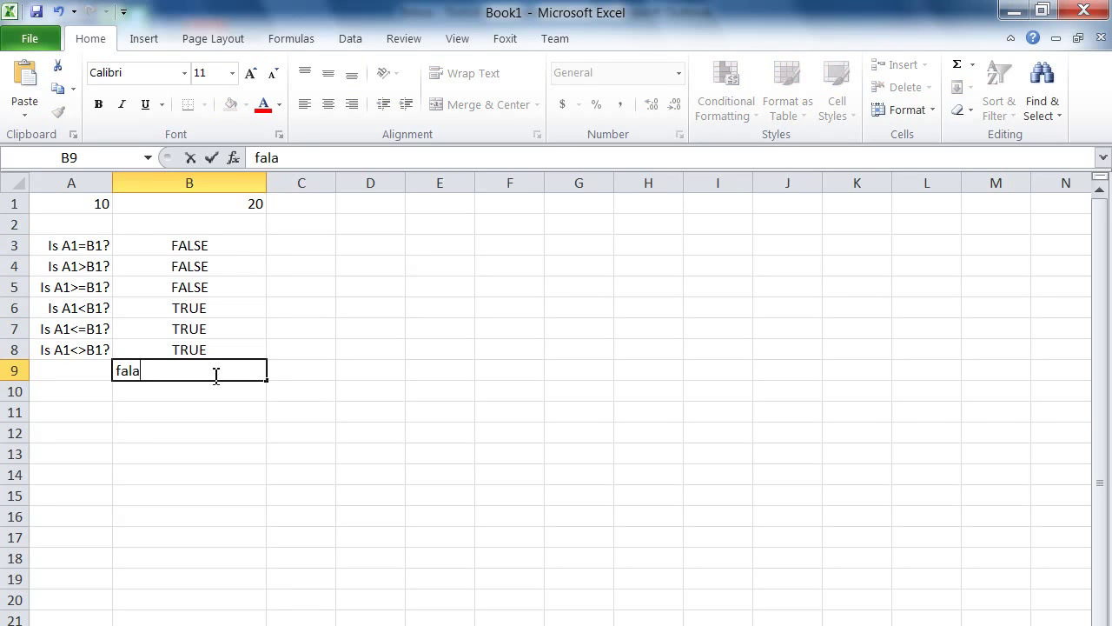
key("BackSpace")
type("se")
key("Return")
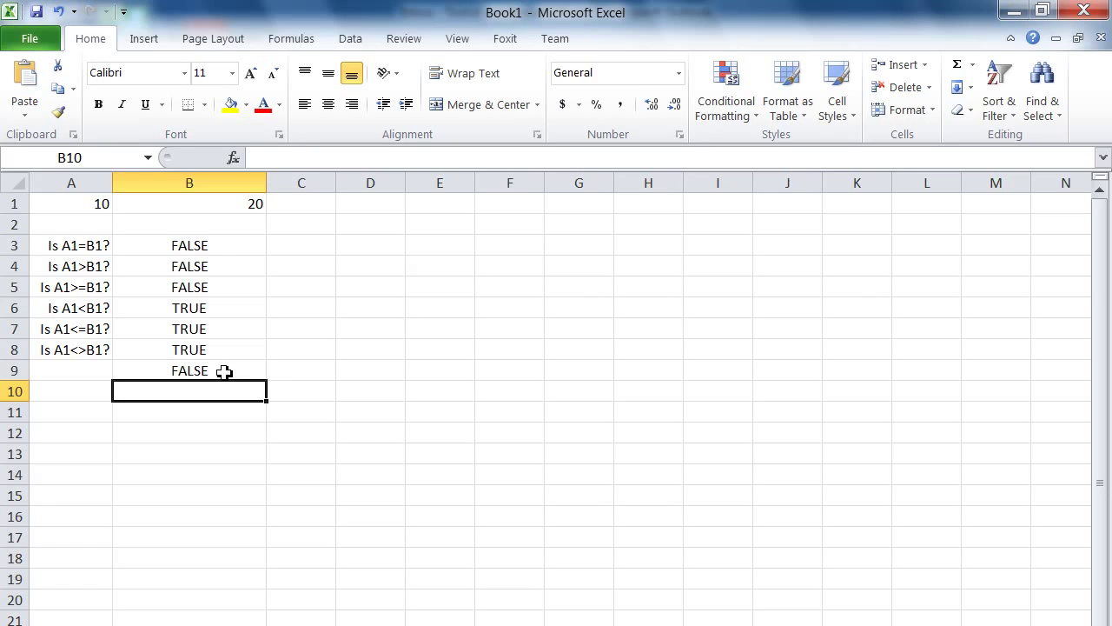
Replace the entry in cell B9 with 'false, using the leading apostrophe to store it as text.
left_click(224, 372)
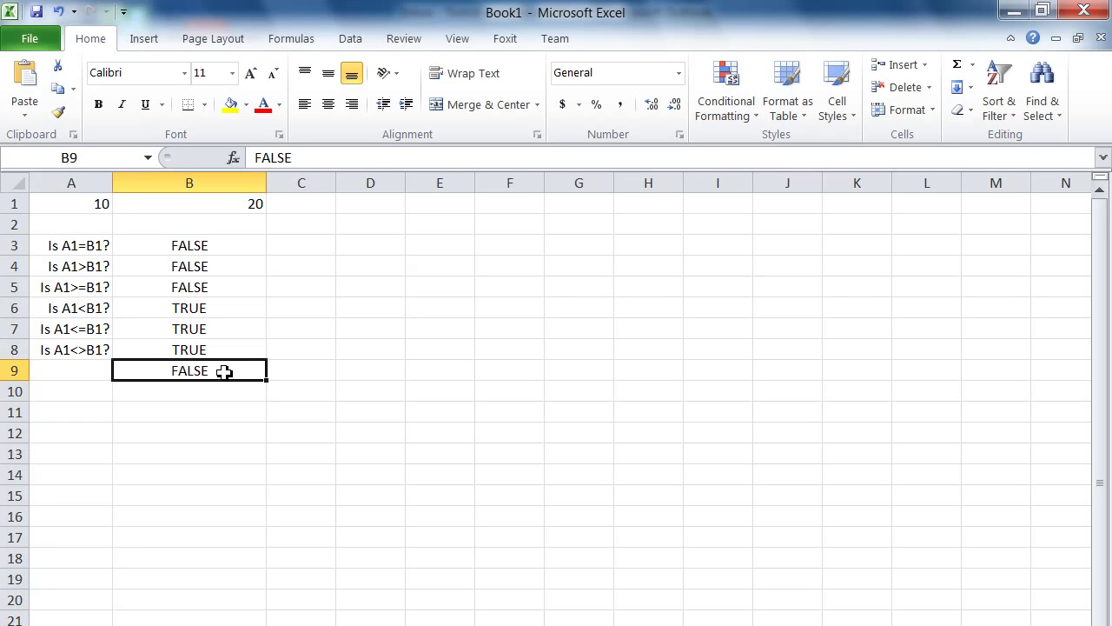
type("'")
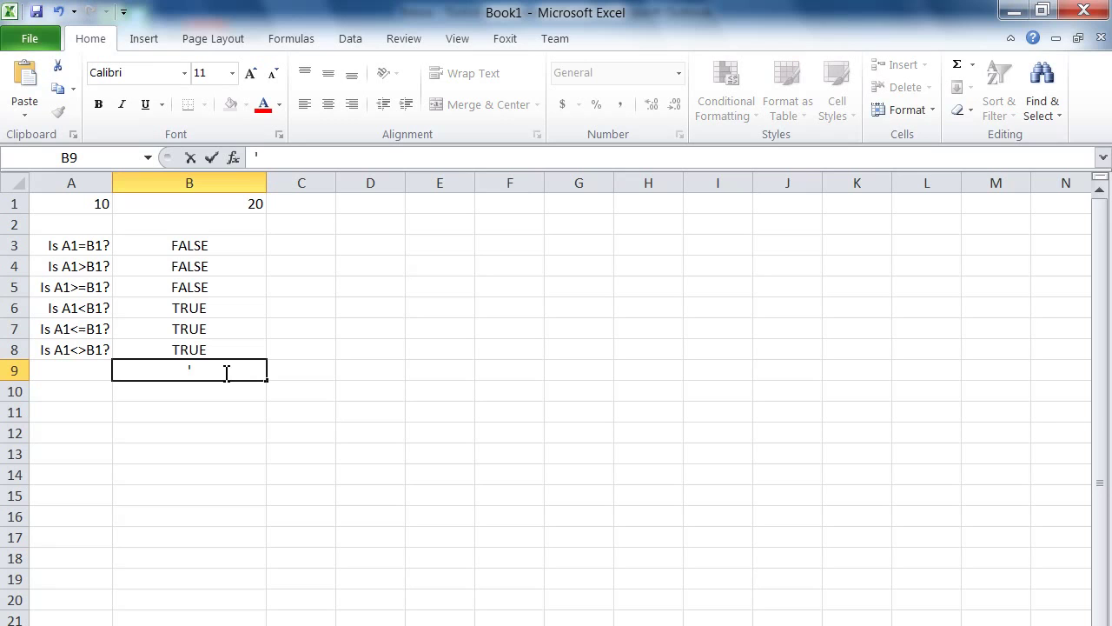
type("false")
key("Return")
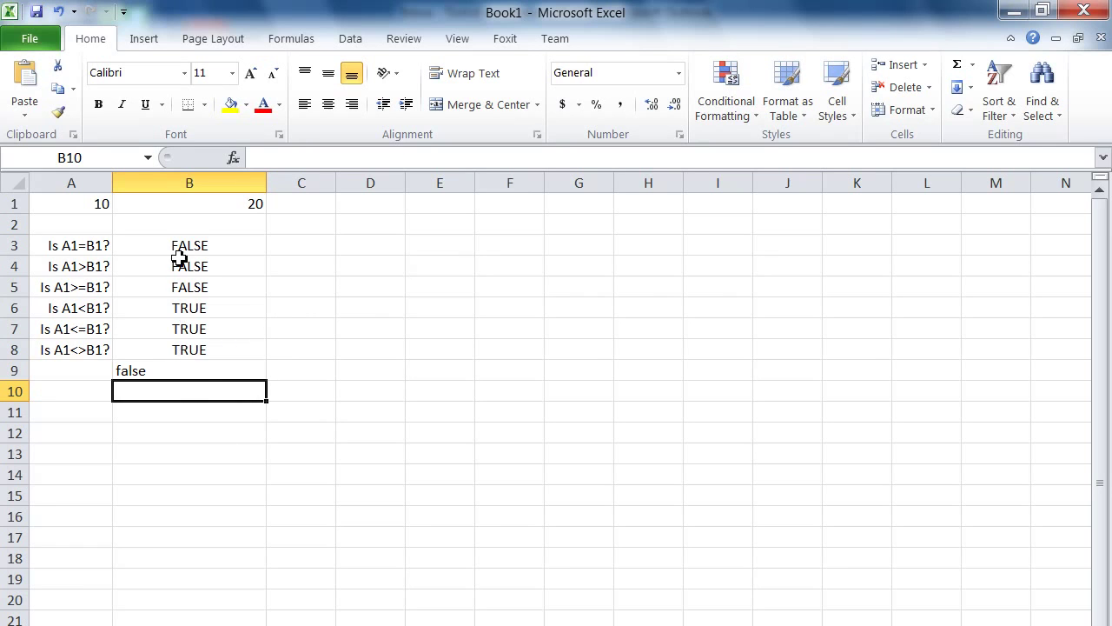
left_click_drag(179, 248, 178, 351)
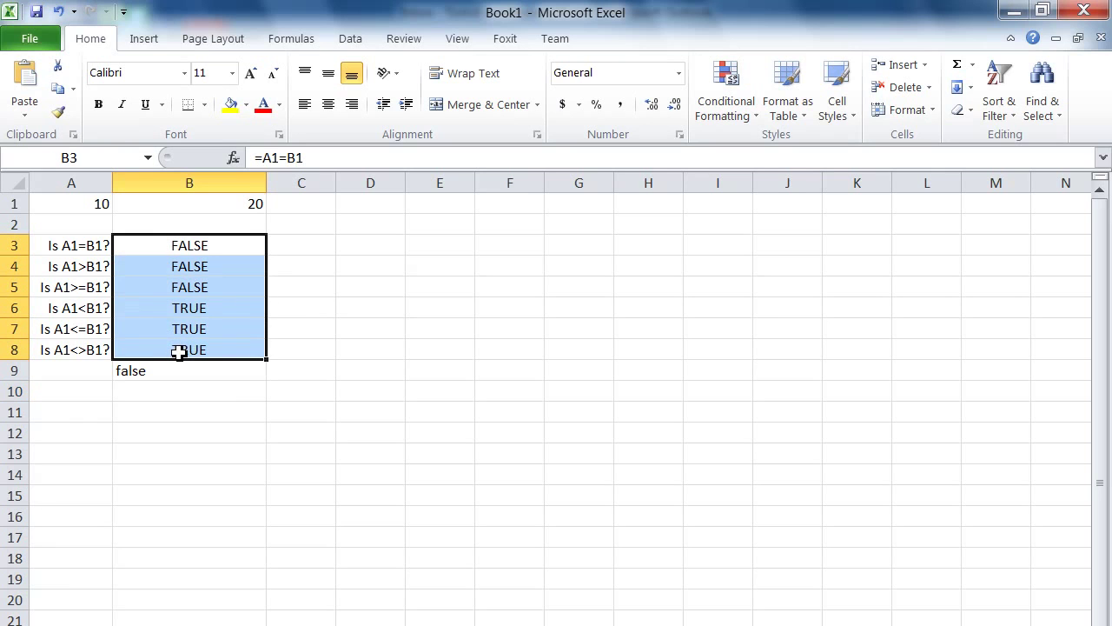